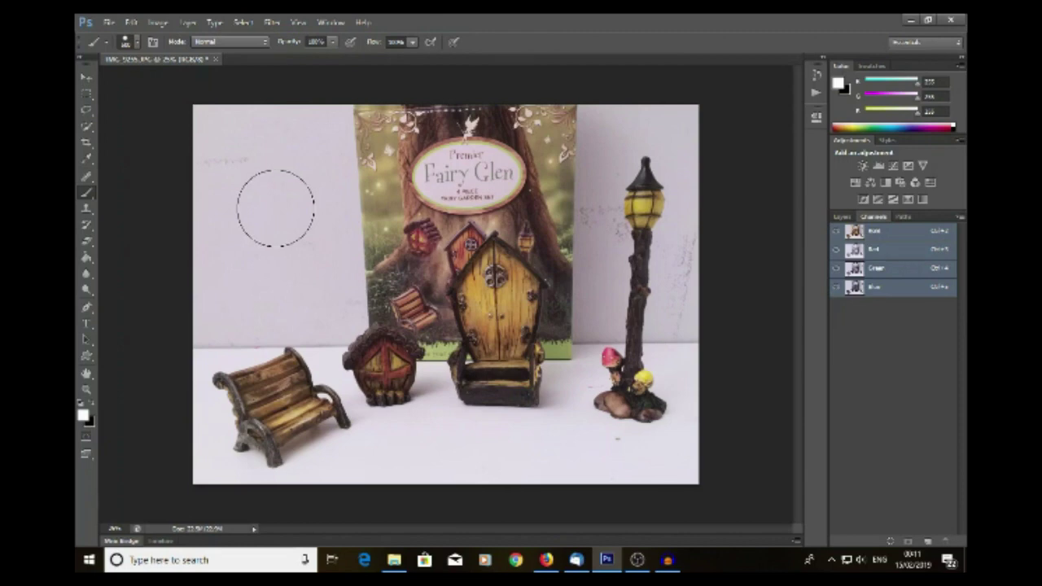
- Open Calculations and preview Red, Gray and Green in turn as the second source channel, with Red as the first source
left_click(158, 23)
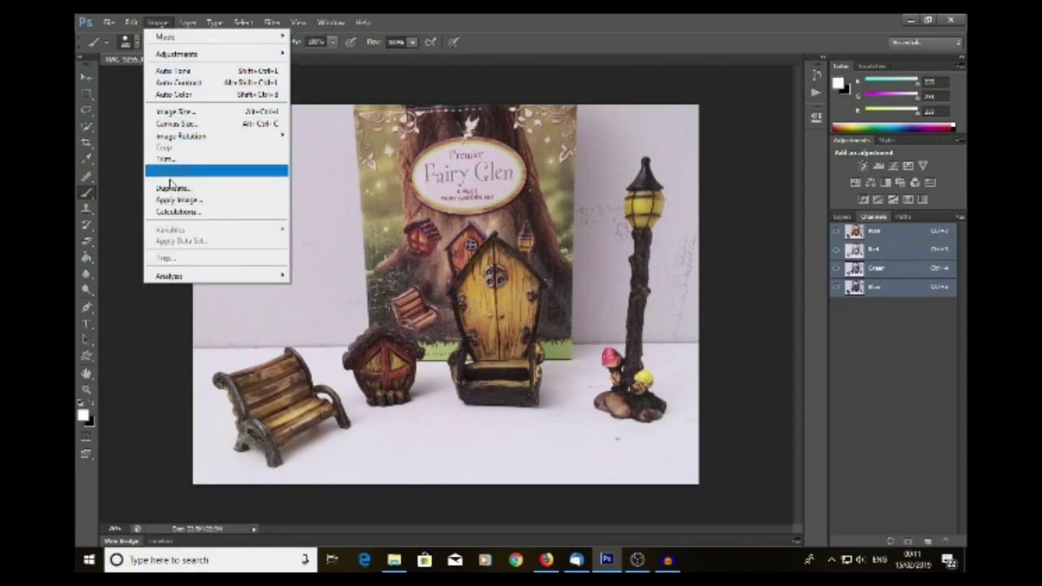
left_click(173, 213)
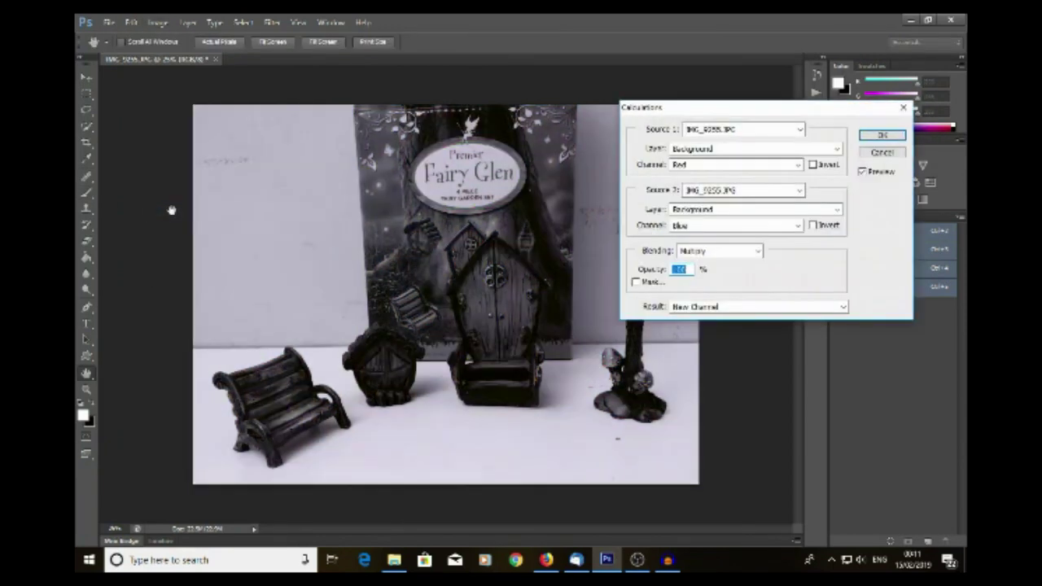
left_click(711, 227)
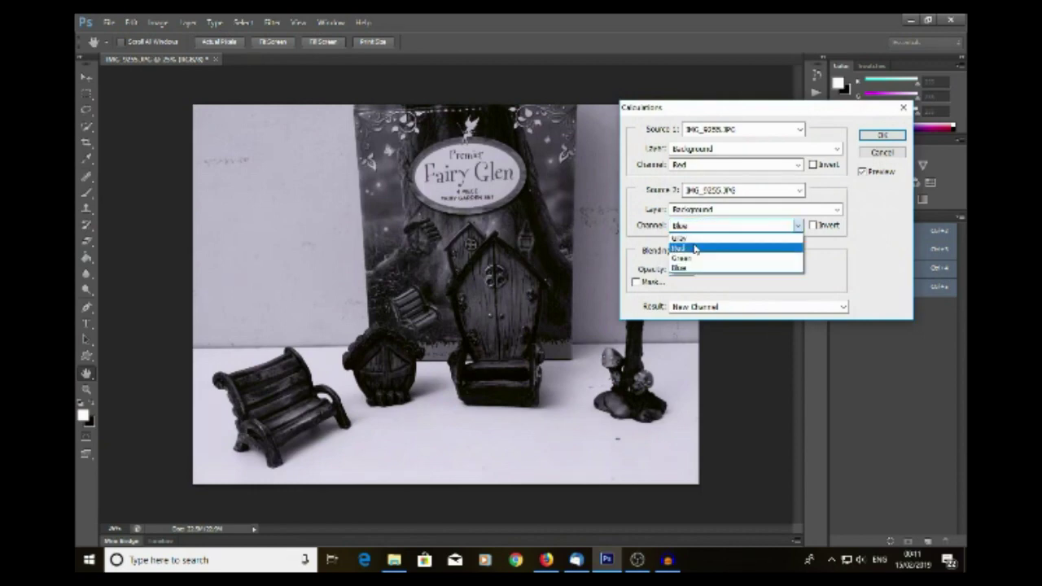
left_click(692, 252)
left_click(693, 227)
left_click(693, 242)
left_click(698, 226)
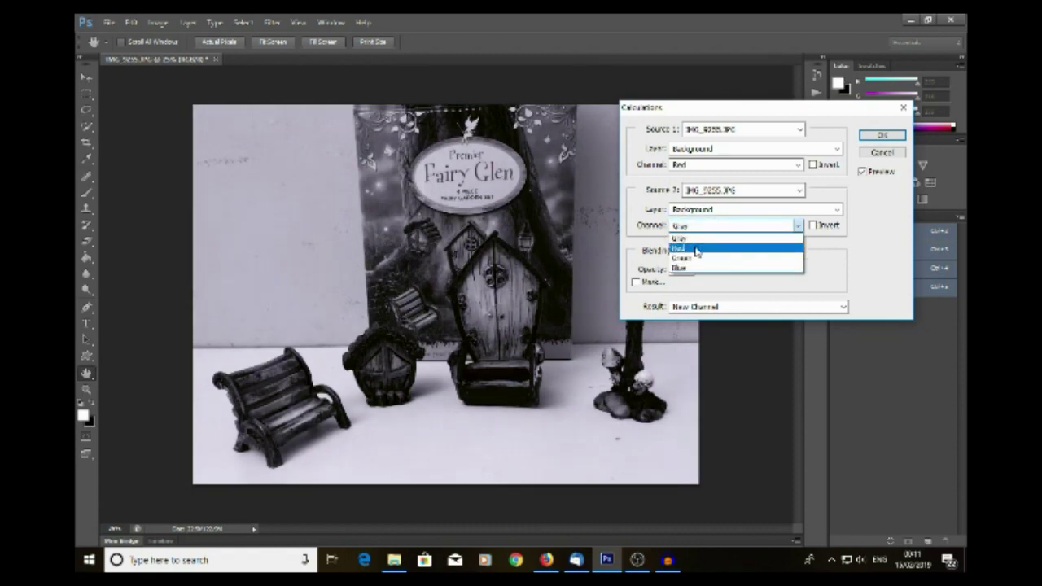
left_click(697, 251)
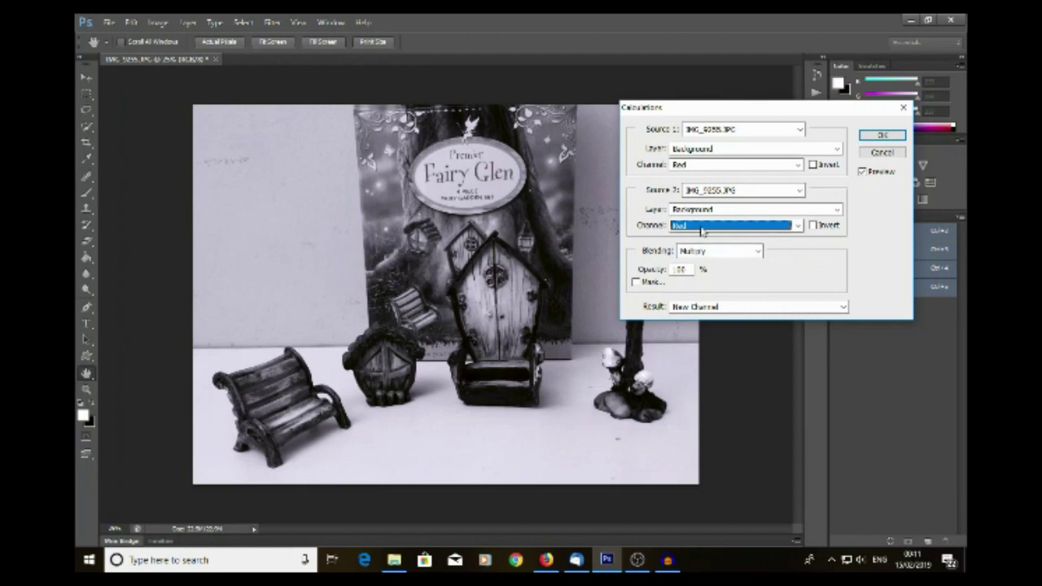
left_click(700, 228)
left_click(693, 255)
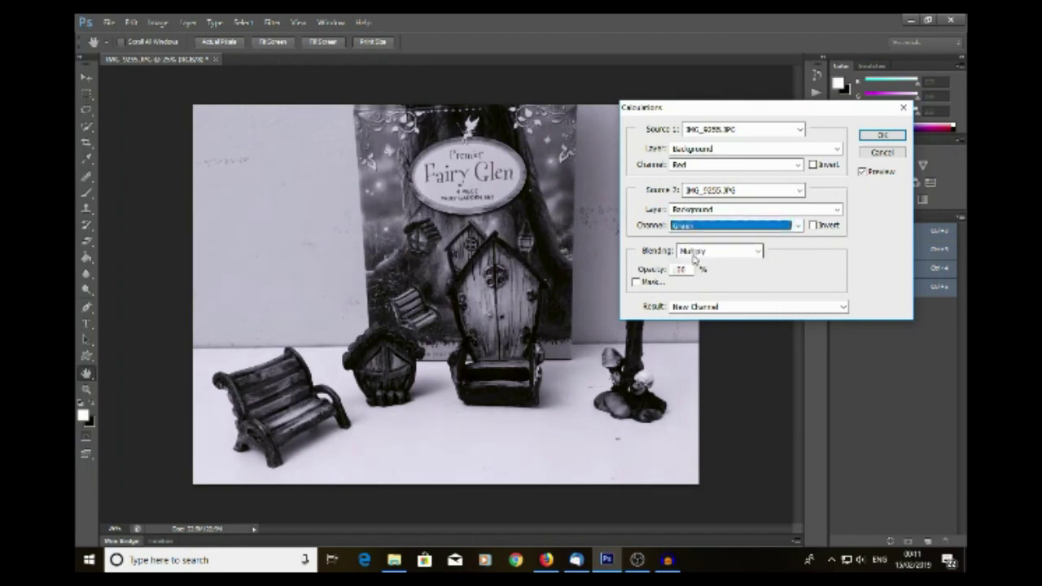
- Create a new channel by multiplying the Background's Red channel with its Blue channel at 100% opacity
left_click(698, 227)
left_click(692, 267)
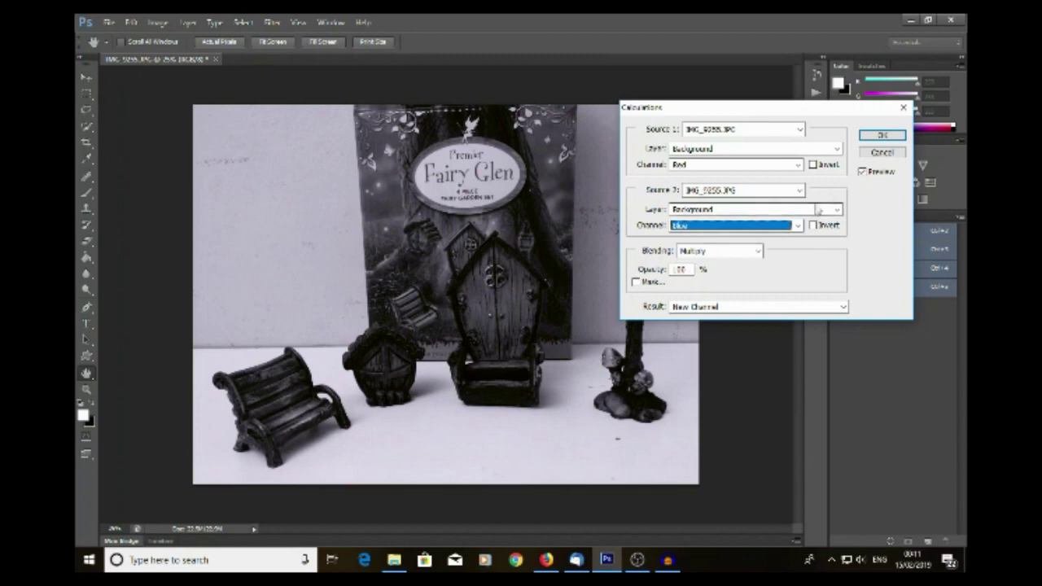
left_click(871, 135)
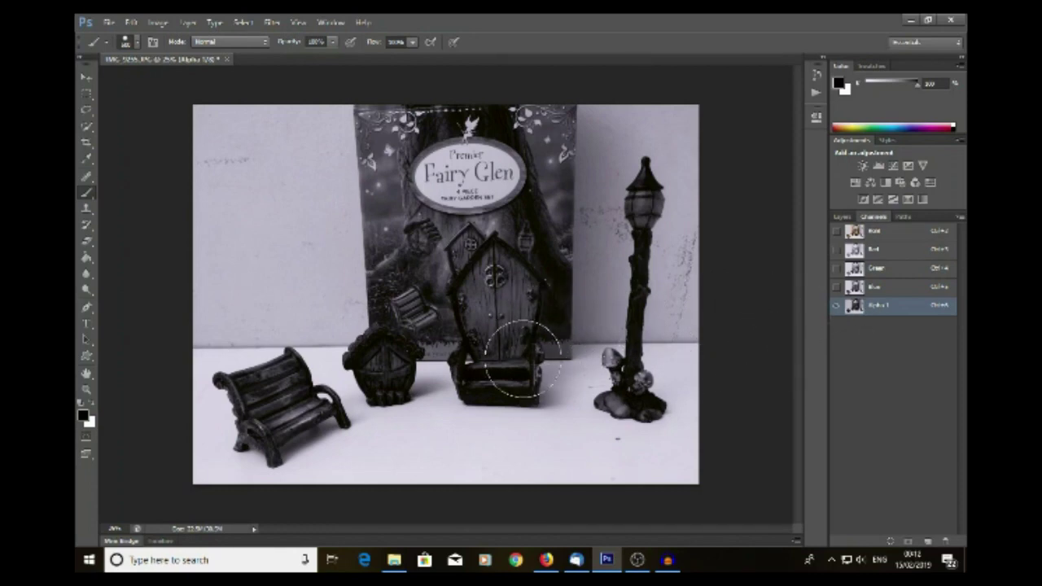
- Apply Levels to the Alpha 1 channel with input black 22, midtone 1.10 and white 159
left_click(158, 27)
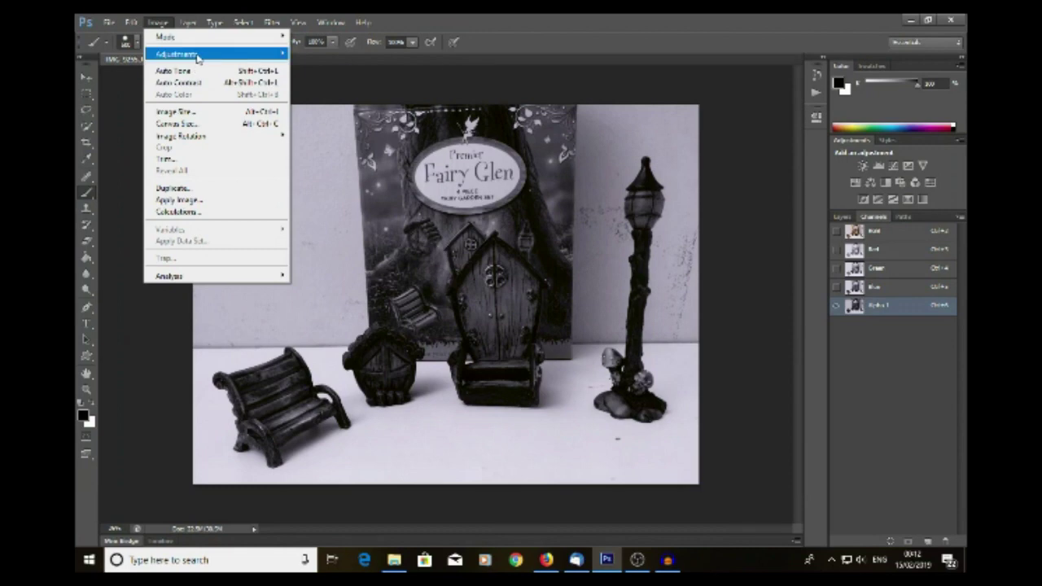
mouse_move(197, 57)
left_click(311, 66)
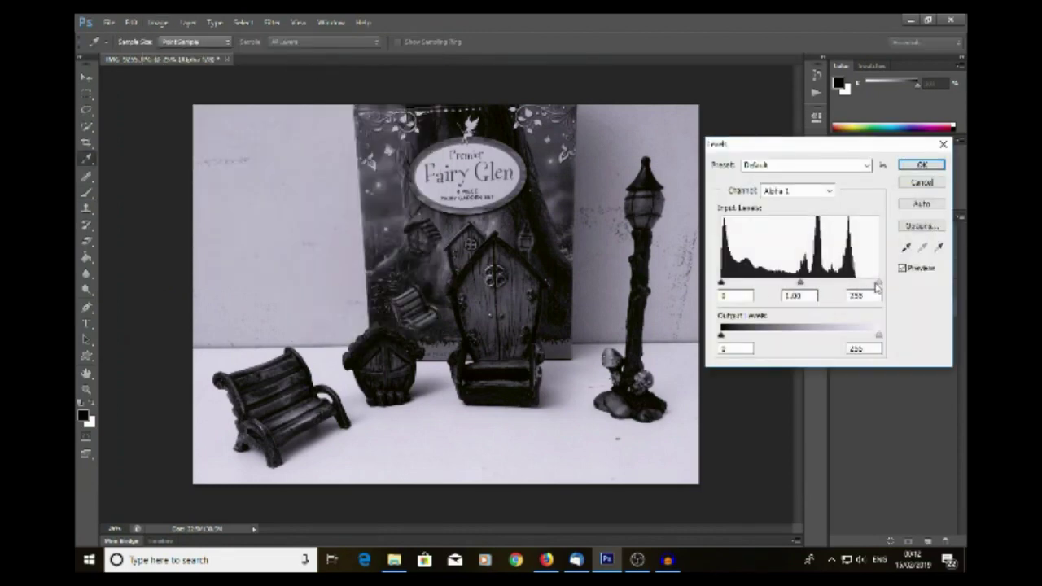
left_click_drag(878, 282, 820, 284)
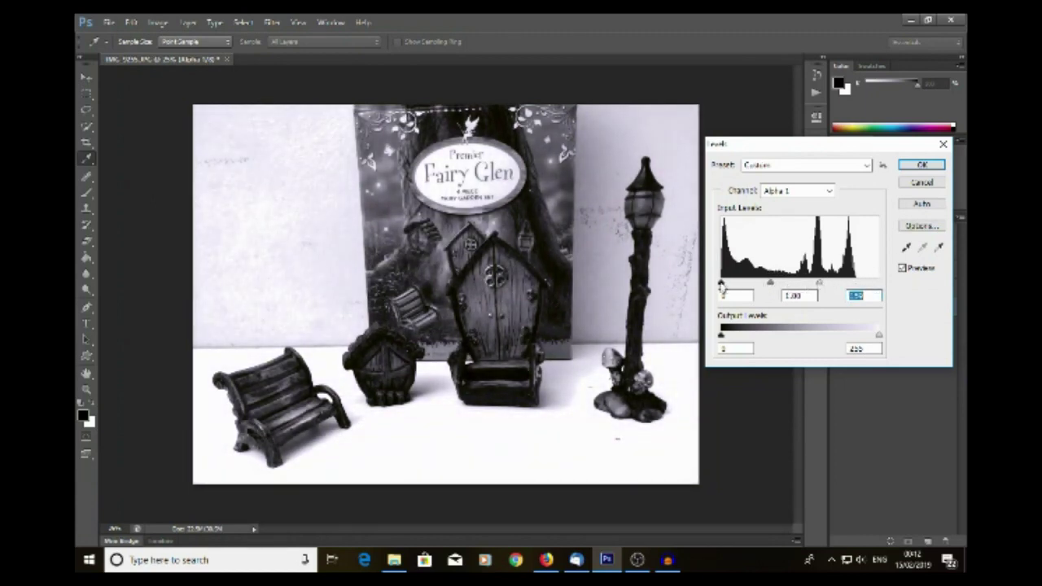
left_click_drag(722, 285, 735, 283)
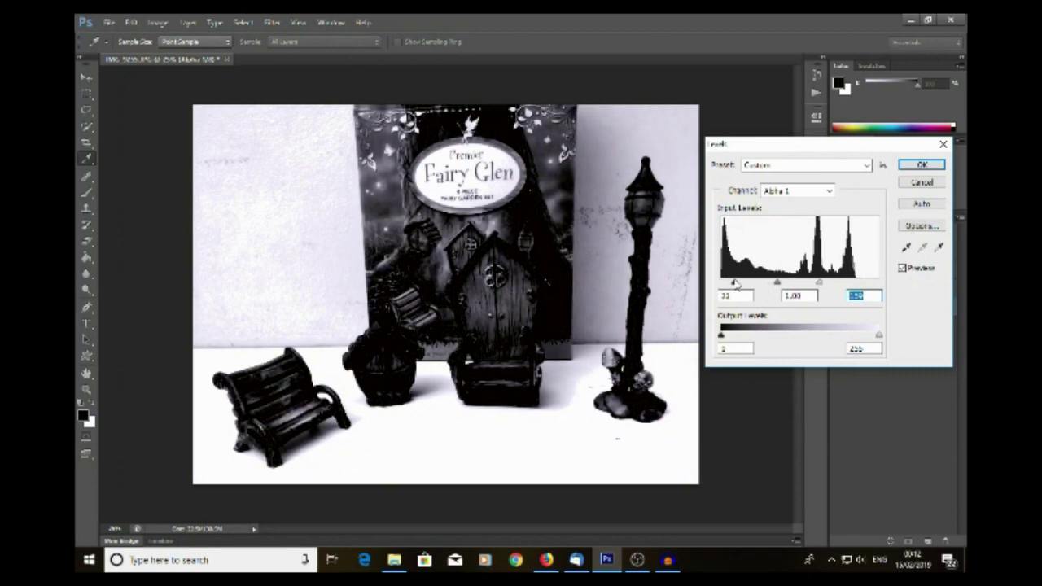
left_click_drag(776, 284, 775, 286)
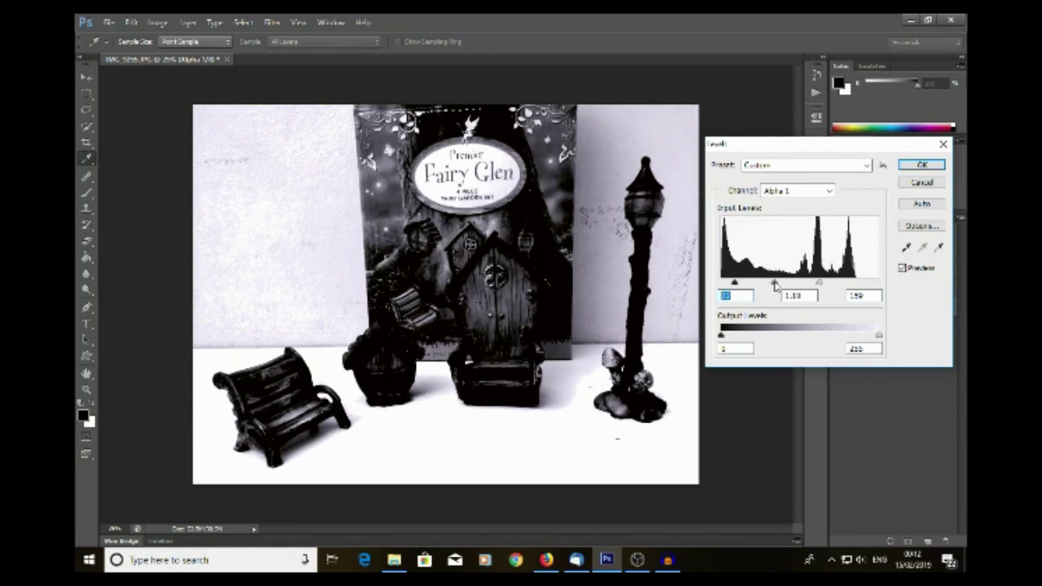
key("Tab")
left_click(920, 166)
- Paint the inside of the Fairy Glen box and the door in front of it black with a large brush
key("b")
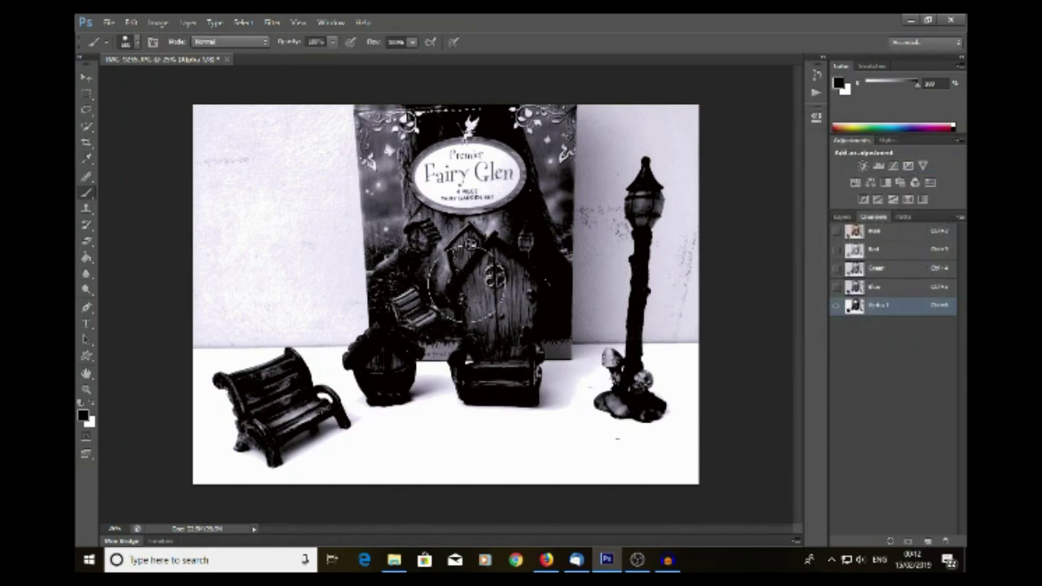
mouse_move(468, 276)
left_mouse_down()
mouse_move(452, 289)
mouse_move(468, 244)
mouse_move(423, 244)
mouse_move(460, 167)
left_mouse_up()
mouse_move(399, 114)
left_mouse_down()
mouse_move(408, 219)
mouse_move(399, 303)
mouse_move(499, 307)
mouse_move(519, 281)
mouse_move(530, 118)
mouse_move(458, 107)
mouse_move(458, 305)
mouse_move(432, 260)
mouse_move(403, 246)
left_mouse_up()
- Fill the grey remnants along the upper left edge of the box with black, using a much smaller brush
key("bracketleft")
key("bracketleft")
key("bracketleft")
key("bracketleft")
key("bracketleft")
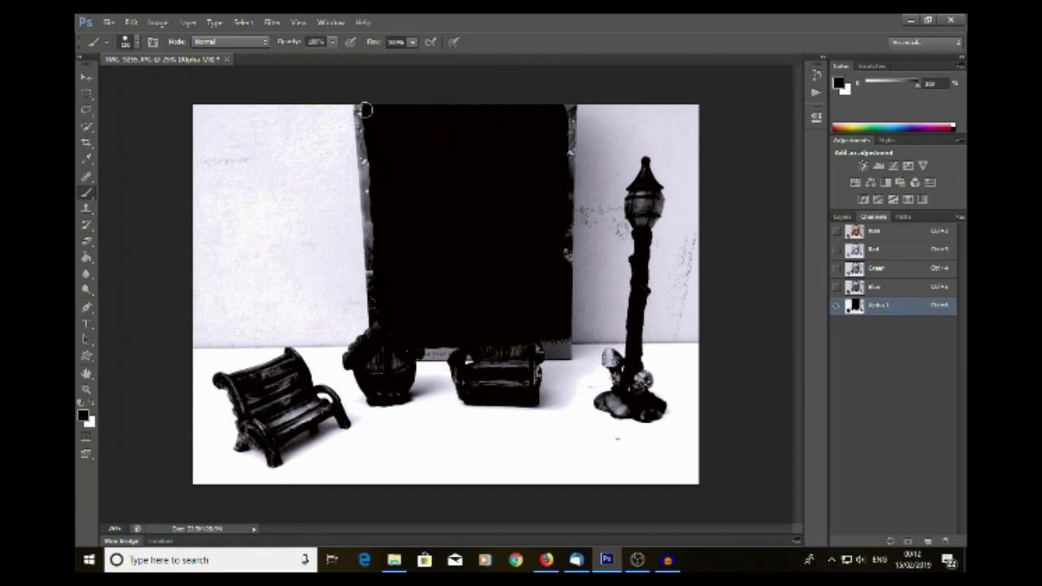
key("bracketleft")
key("bracketleft")
key("bracketright")
key("bracketright")
key("bracketleft")
key("bracketleft")
key("bracketleft")
left_click_drag(364, 161, 368, 172)
left_click_drag(360, 114, 360, 132)
mouse_move(363, 114)
left_mouse_down()
mouse_move(373, 326)
mouse_move(373, 171)
left_mouse_up()
left_click_drag(361, 131, 363, 160)
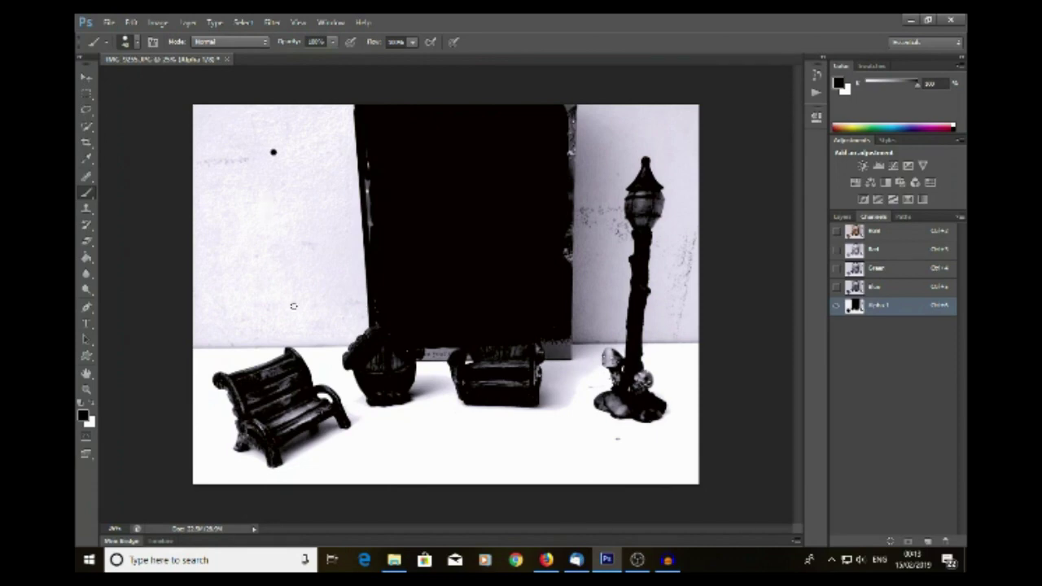
- Try a straight black brush line on the wall beside the box, and undo it together with its starting dot
left_click(294, 306, "shift")
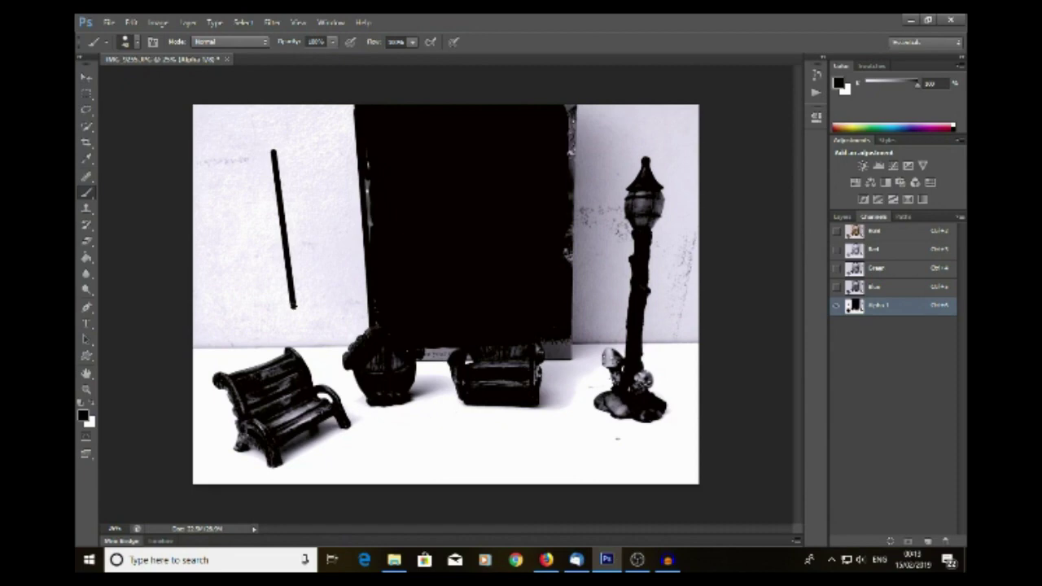
left_click(131, 23)
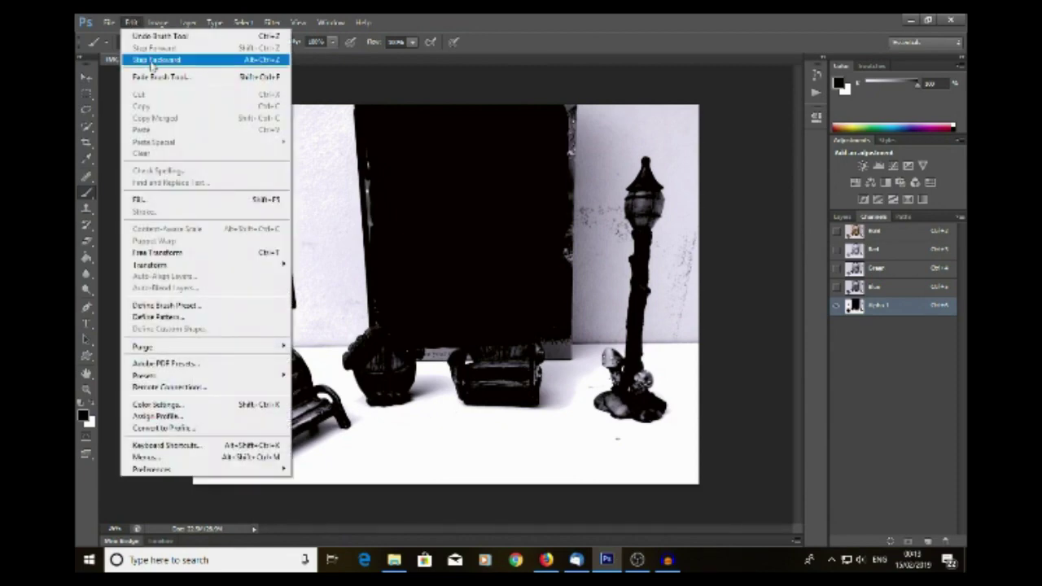
left_click(157, 62)
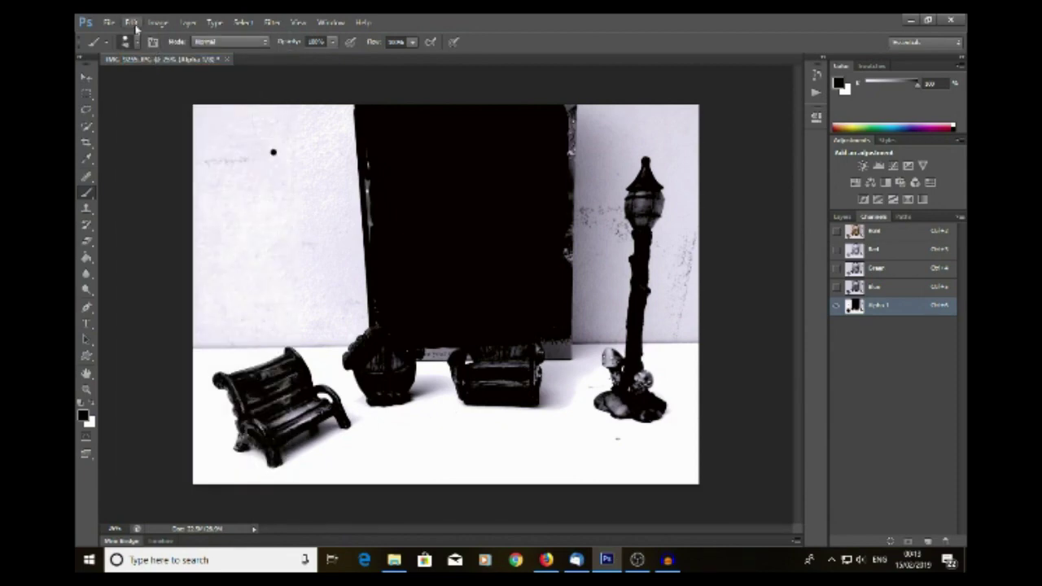
left_click(131, 23)
left_click(142, 61)
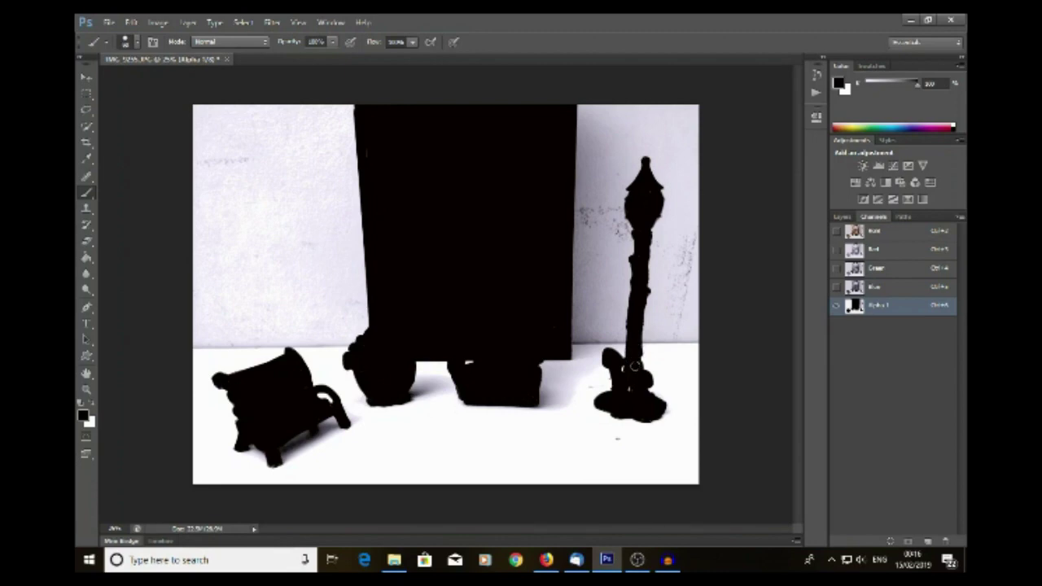
- Finish blacking out the base of the lamp post and load the Alpha 1 channel as a new selection
left_click(631, 380)
left_click(244, 23)
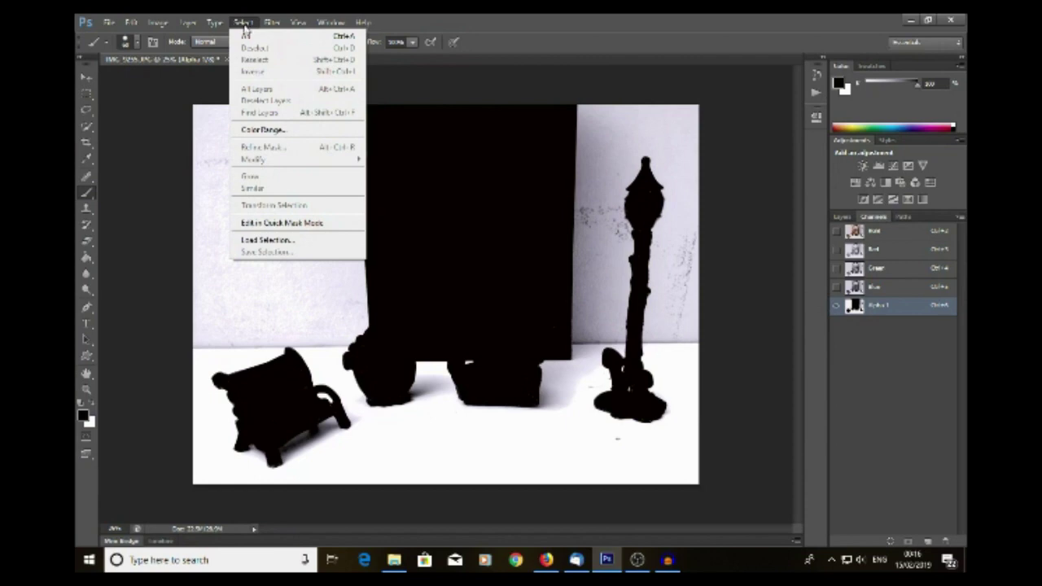
left_click(272, 240)
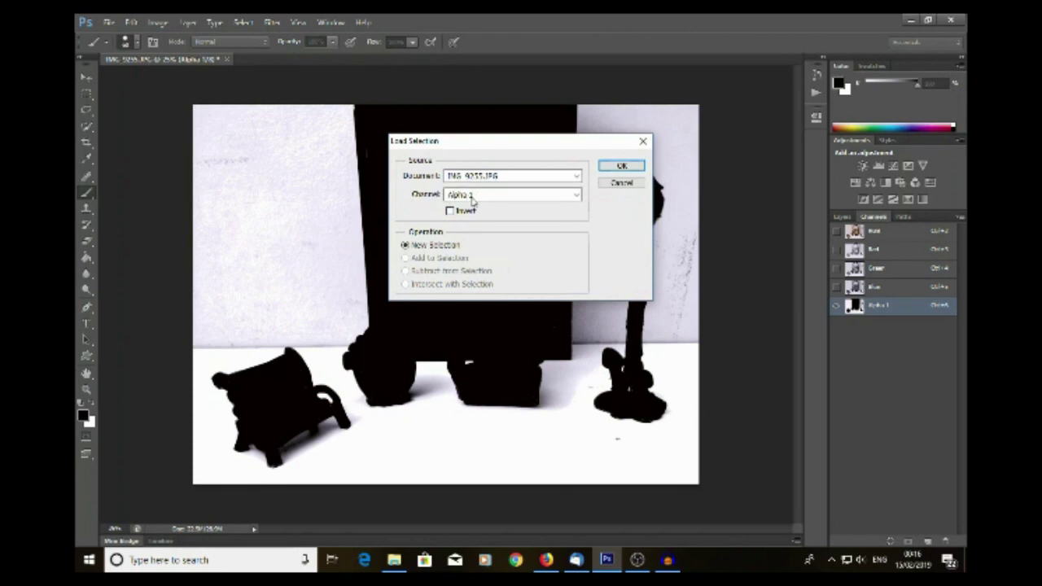
key("Return")
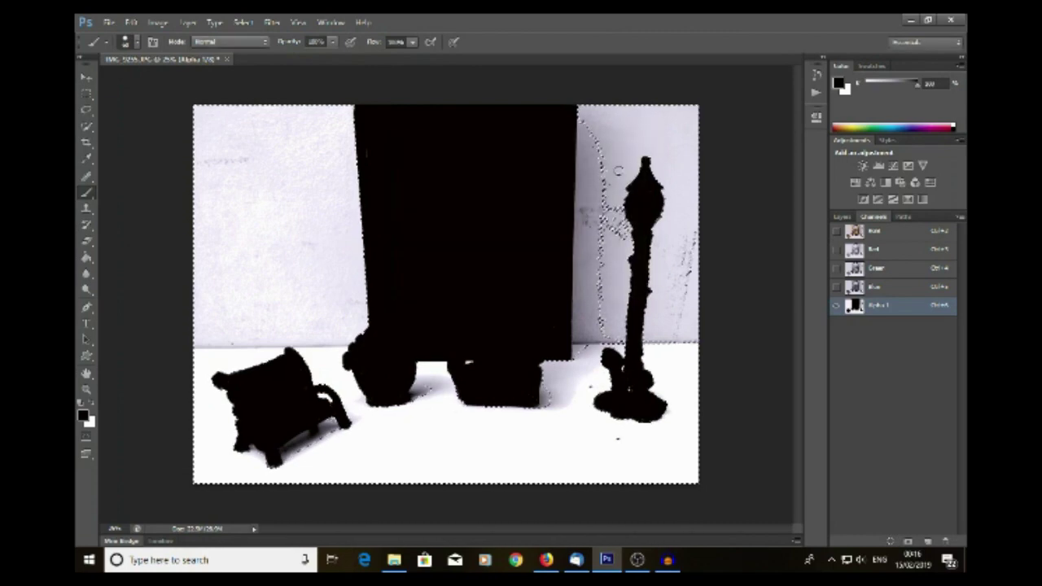
- Return to the RGB composite channel and briefly show the Alpha 1 overlay to check the masked objects
left_click(882, 236)
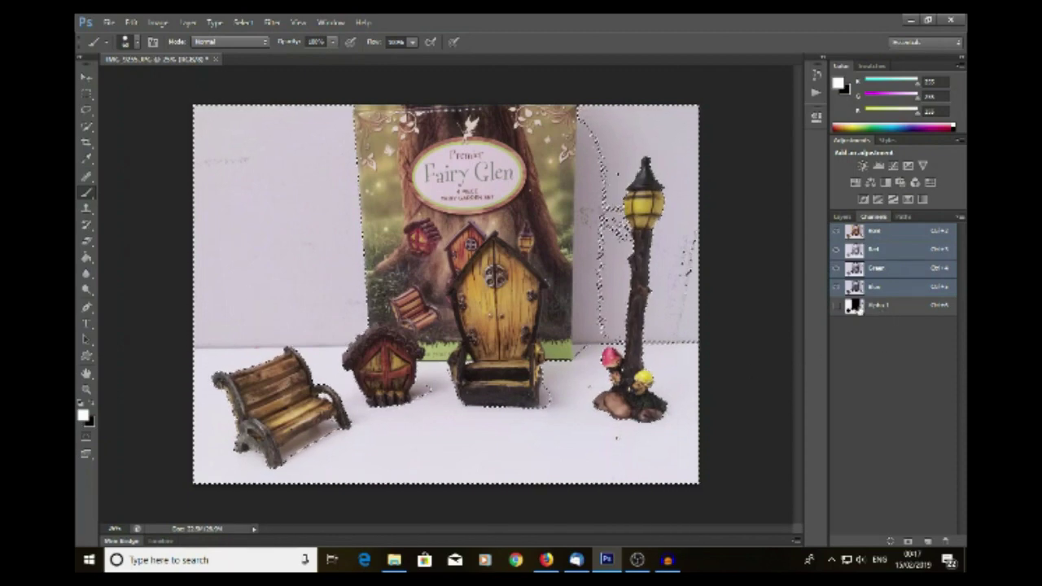
left_click(838, 306)
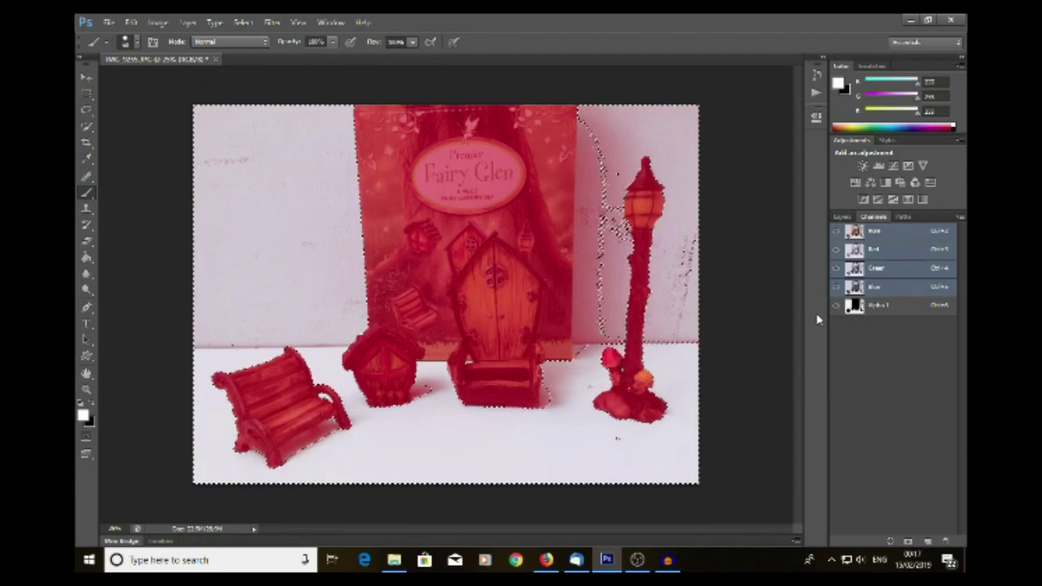
left_click(836, 306)
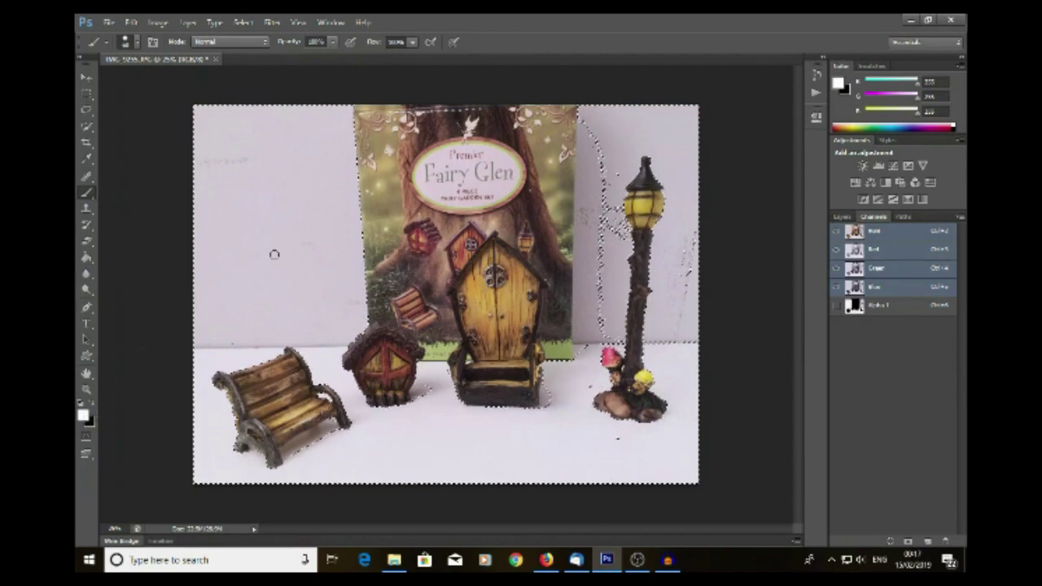
- Paint the selected wall and floor around the objects white with a larger brush
key("bracketright")
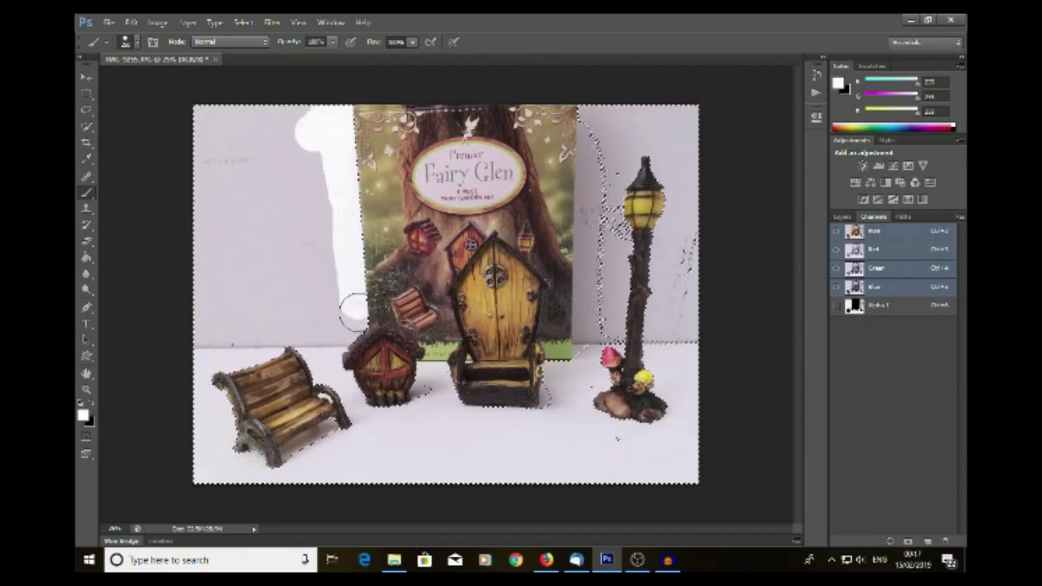
left_click_drag(213, 118, 301, 109)
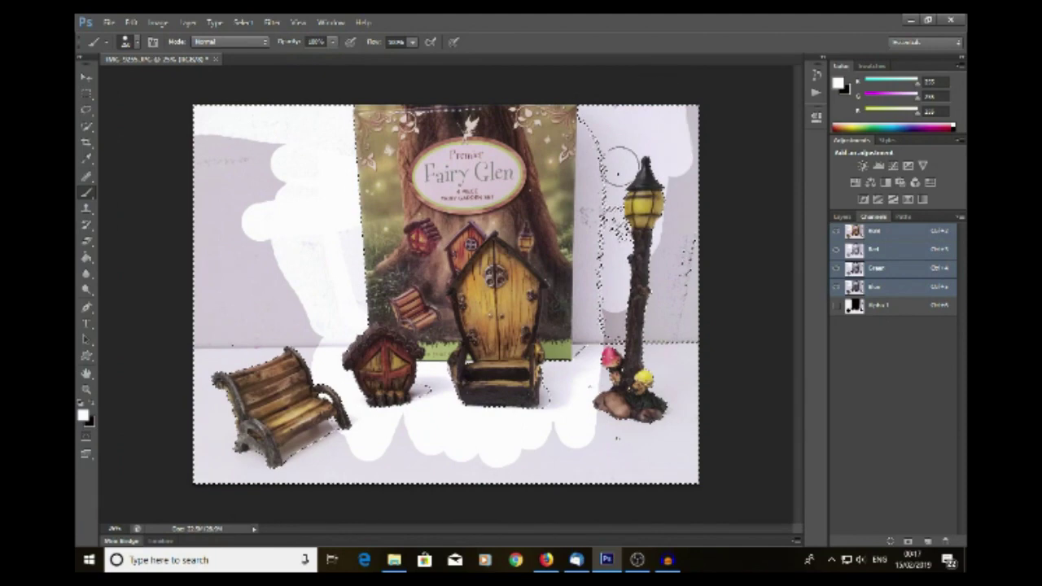
mouse_move(684, 98)
left_mouse_down()
mouse_move(679, 228)
mouse_move(652, 175)
left_mouse_up()
mouse_move(663, 358)
left_mouse_down()
mouse_move(677, 454)
mouse_move(681, 426)
mouse_move(648, 381)
mouse_move(543, 447)
mouse_move(519, 446)
left_mouse_up()
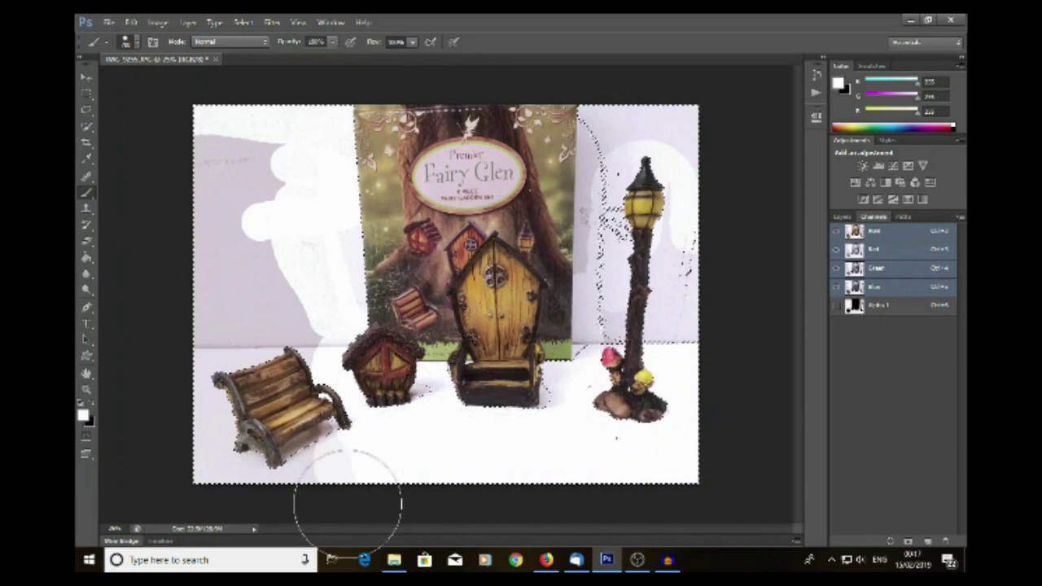
mouse_move(224, 324)
left_mouse_down()
mouse_move(302, 105)
mouse_move(168, 298)
mouse_move(197, 208)
left_mouse_up()
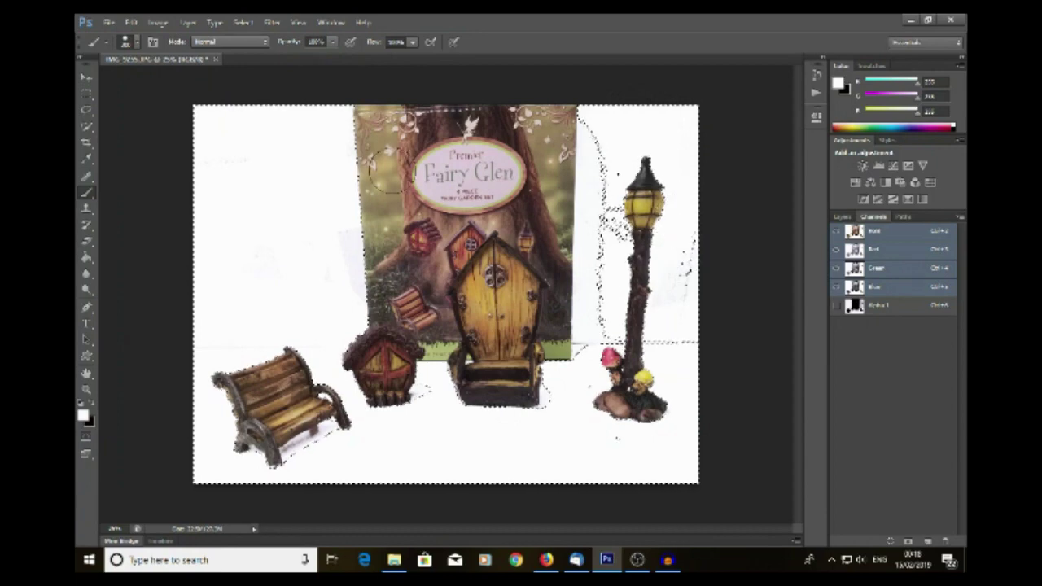
- Deselect the background and paint the leftover shadow beneath the bench white with a small brush
left_click(248, 25)
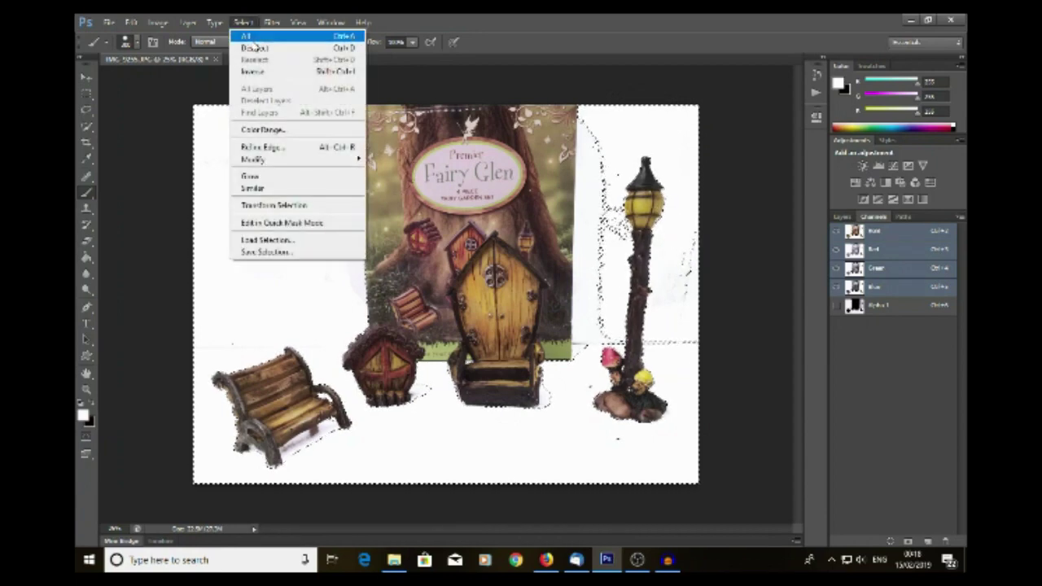
left_click(253, 46)
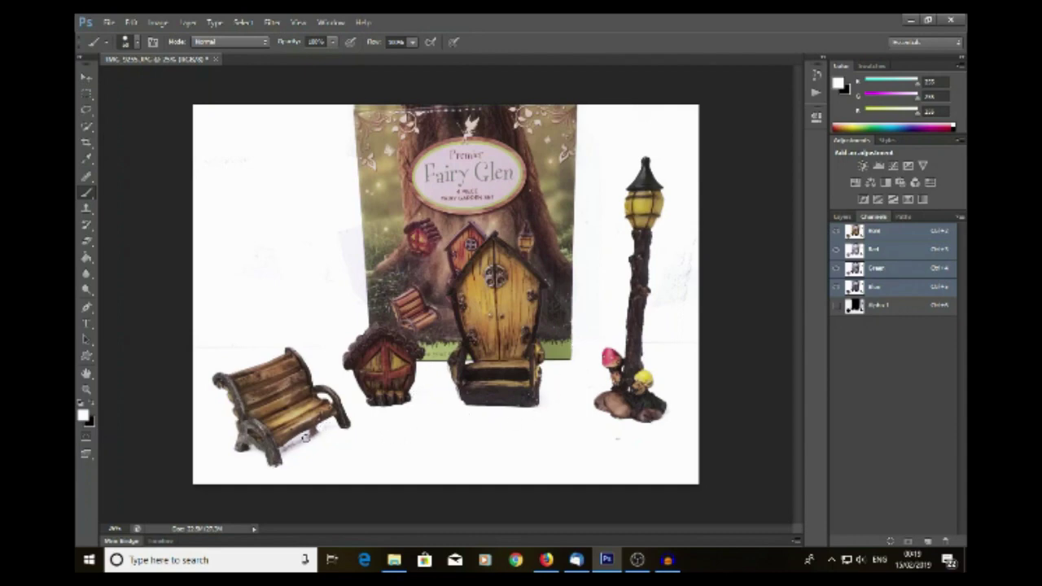
mouse_move(303, 438)
left_mouse_down()
mouse_move(284, 450)
mouse_move(321, 436)
left_mouse_up()
- Delete the Alpha 1 channel and go back to the layer list
left_click_drag(889, 307, 947, 539)
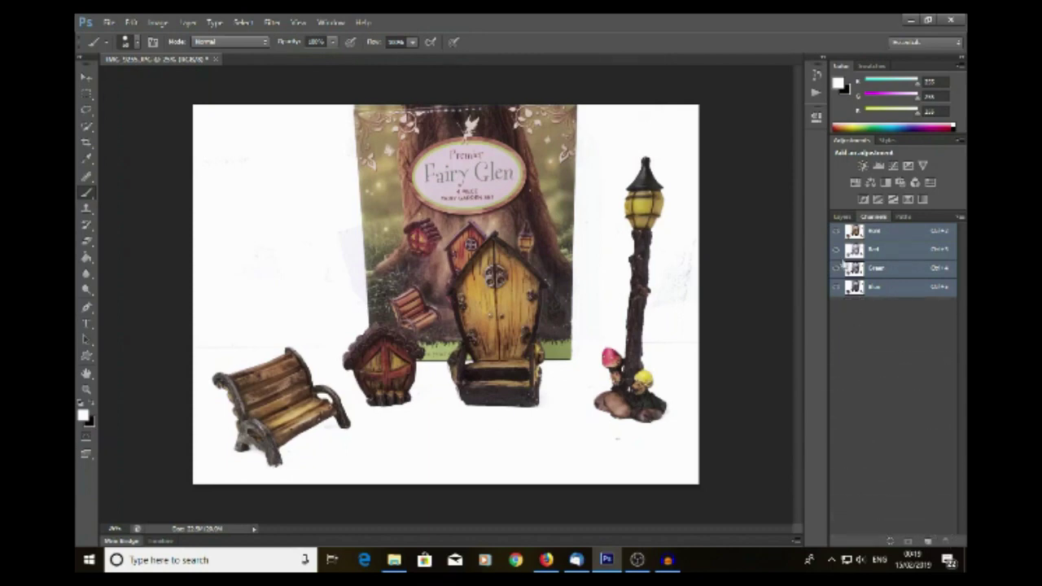
left_click(841, 217)
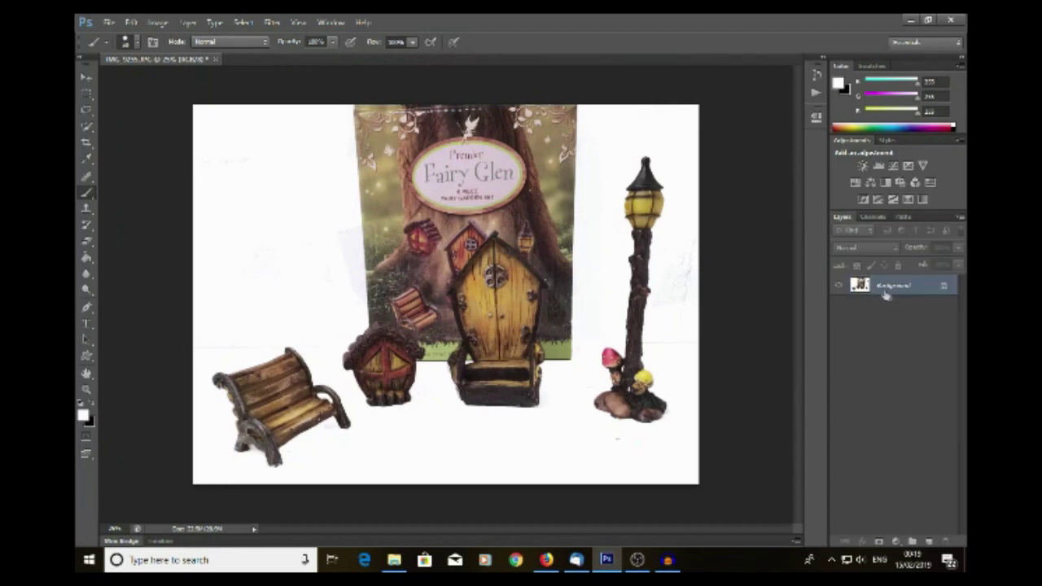